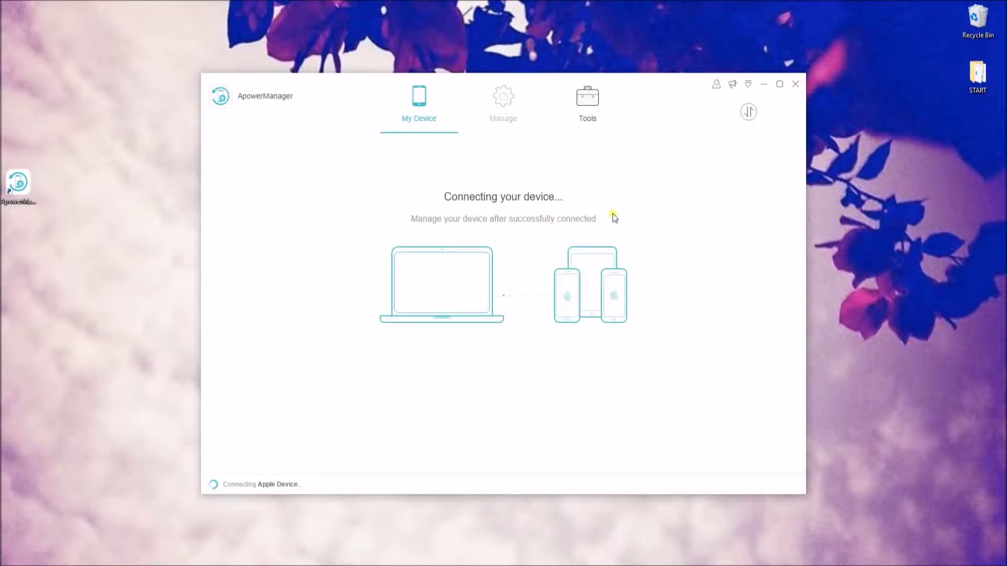
Dismiss the connection notification to see the iPhone 7 Plus overview with 21.6 of 29.8 GB used.
{"action": "left_click", "coordinate": [986, 516]}
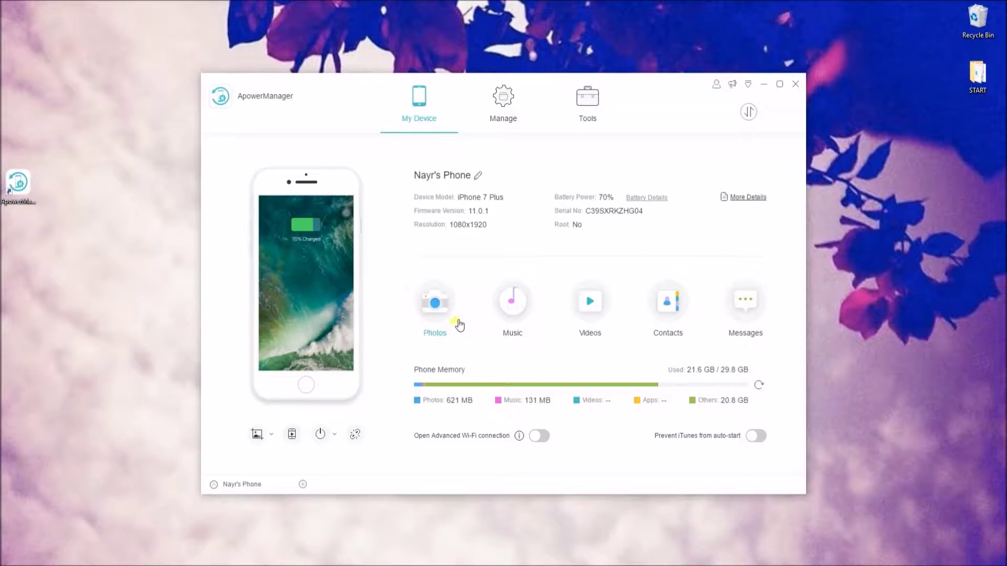
Open the phone's 207 photos, check the import options, and select the first 2018/03/28 photo.
{"action": "left_click", "coordinate": [505, 125]}
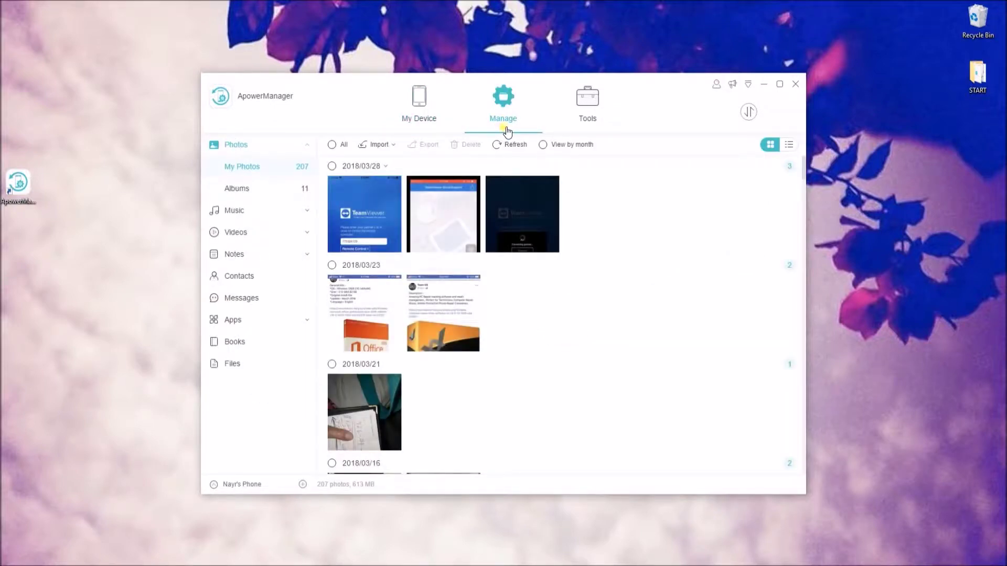
{"action": "mouse_move", "coordinate": [359, 219]}
{"action": "left_click", "coordinate": [381, 146]}
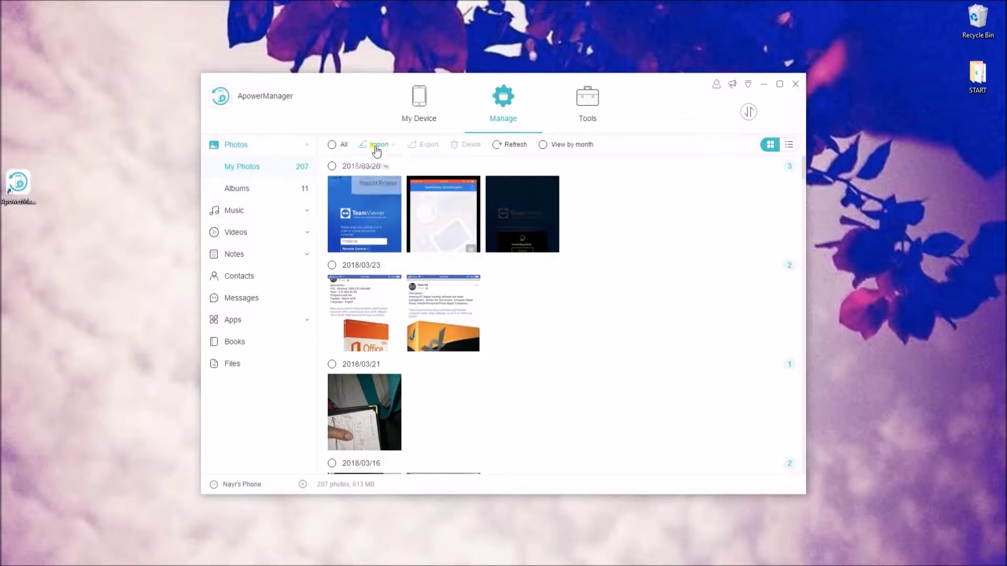
{"action": "left_click", "coordinate": [393, 184]}
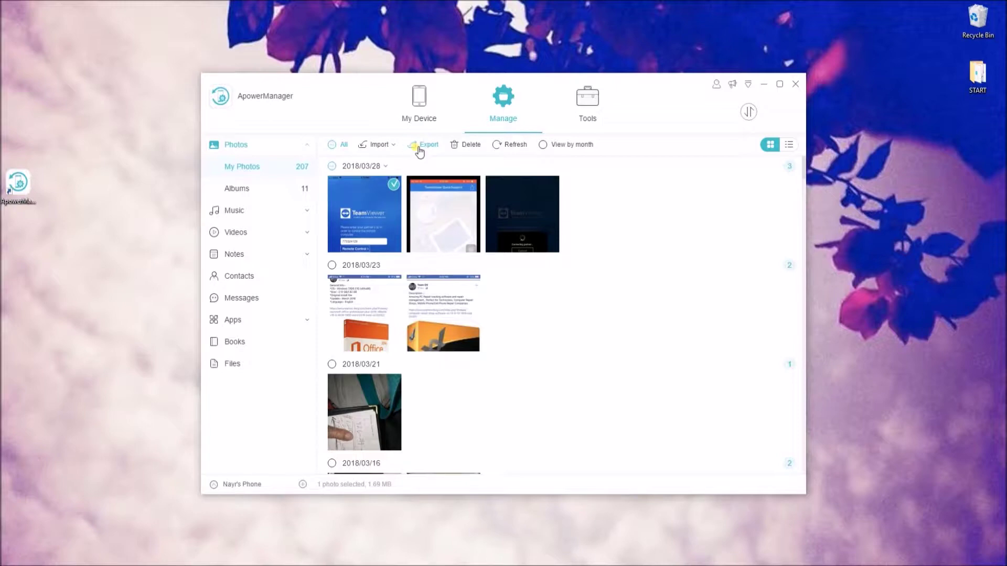
Cancel an export of that photo, deselect it, and browse the 11 albums and then the music list.
{"action": "left_click", "coordinate": [419, 147]}
{"action": "left_click", "coordinate": [385, 40]}
{"action": "left_click", "coordinate": [423, 144]}
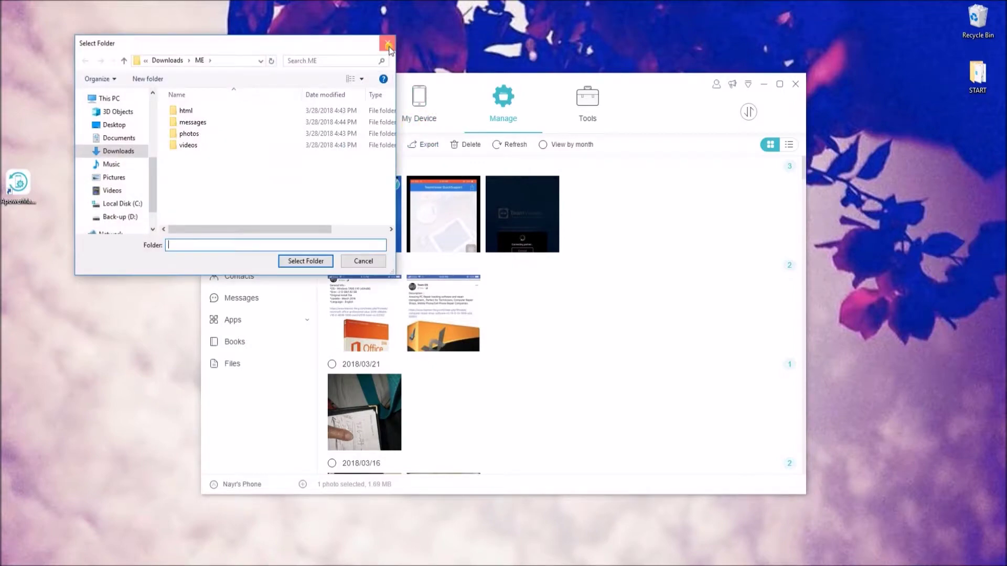
{"action": "left_click", "coordinate": [388, 46]}
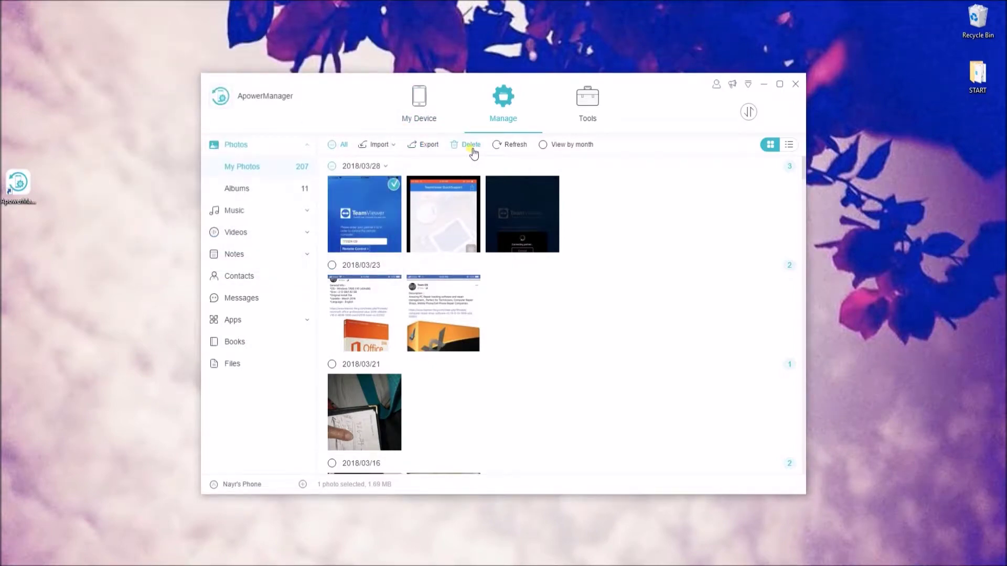
{"action": "left_click", "coordinate": [393, 184]}
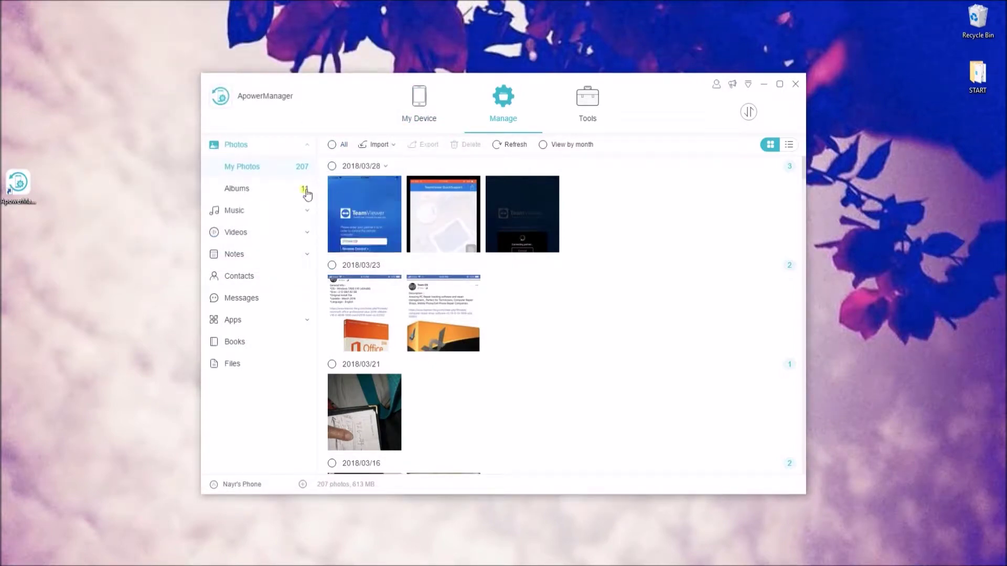
{"action": "left_click", "coordinate": [268, 192]}
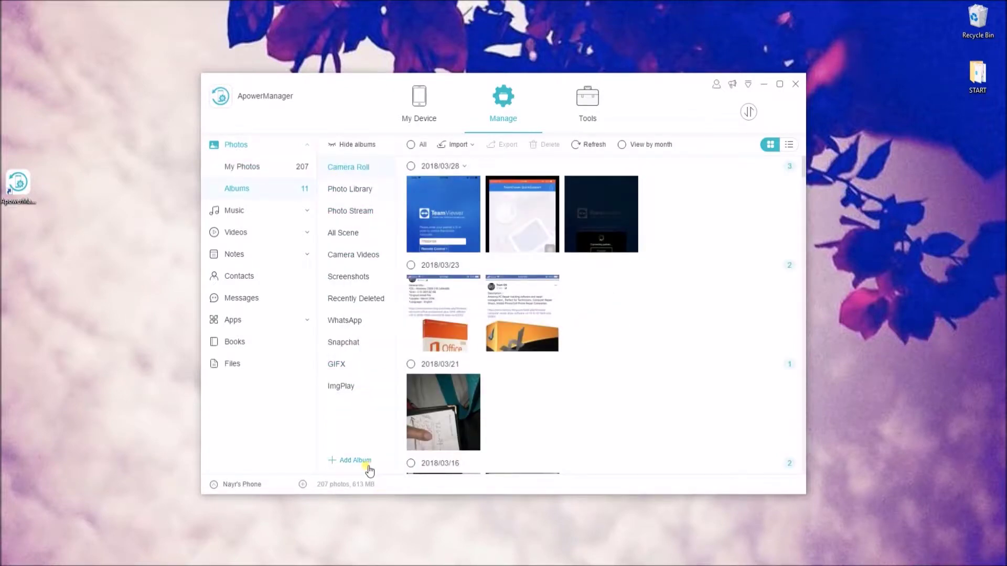
{"action": "left_click", "coordinate": [259, 214]}
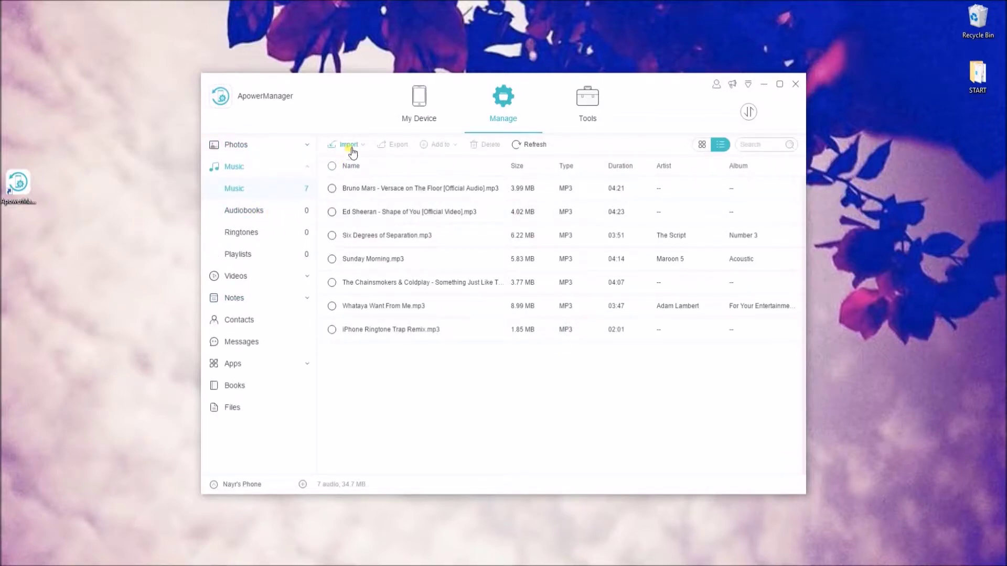
Check the music import options, select the first song, and view the empty Audiobooks, Ringtones, Playlists and the Videos section.
{"action": "left_click", "coordinate": [354, 150]}
{"action": "left_click", "coordinate": [332, 189]}
{"action": "left_click", "coordinate": [265, 216]}
{"action": "left_click", "coordinate": [260, 229]}
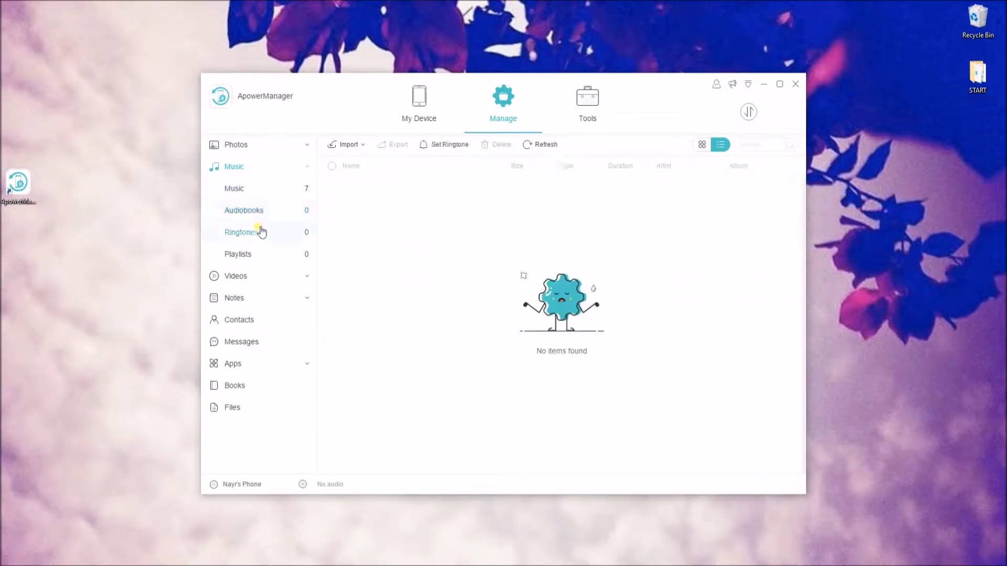
{"action": "left_click", "coordinate": [267, 257]}
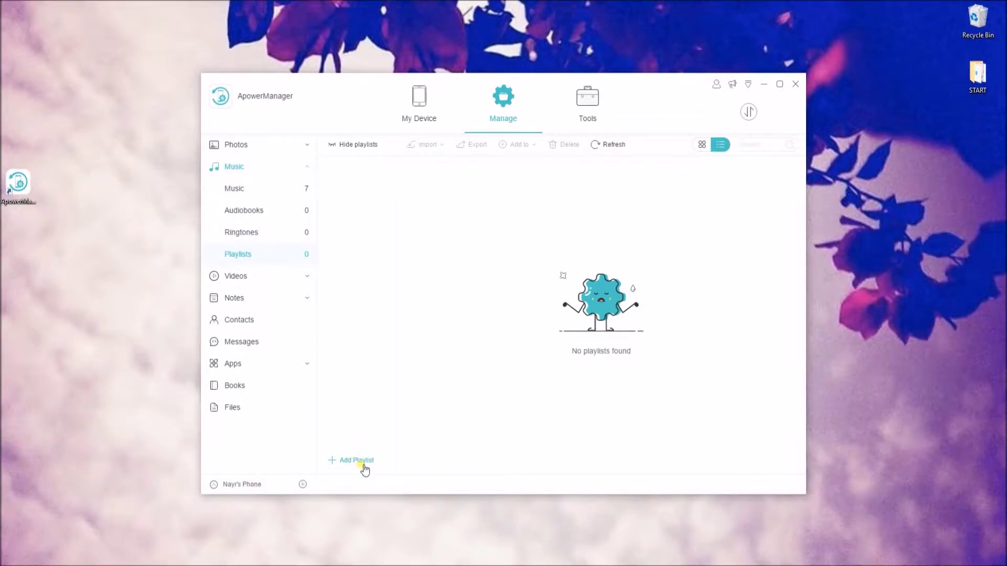
{"action": "left_click", "coordinate": [254, 277]}
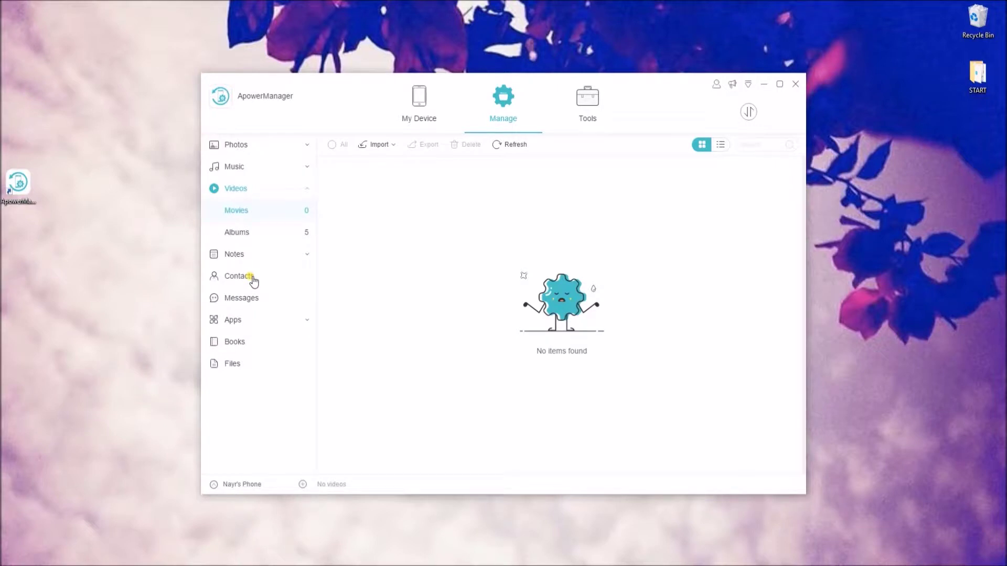
Browse the video albums and 21 notes, check the empty voice memos and bookmarks, and view the 401 contacts.
{"action": "left_click", "coordinate": [253, 277]}
{"action": "left_click", "coordinate": [265, 232]}
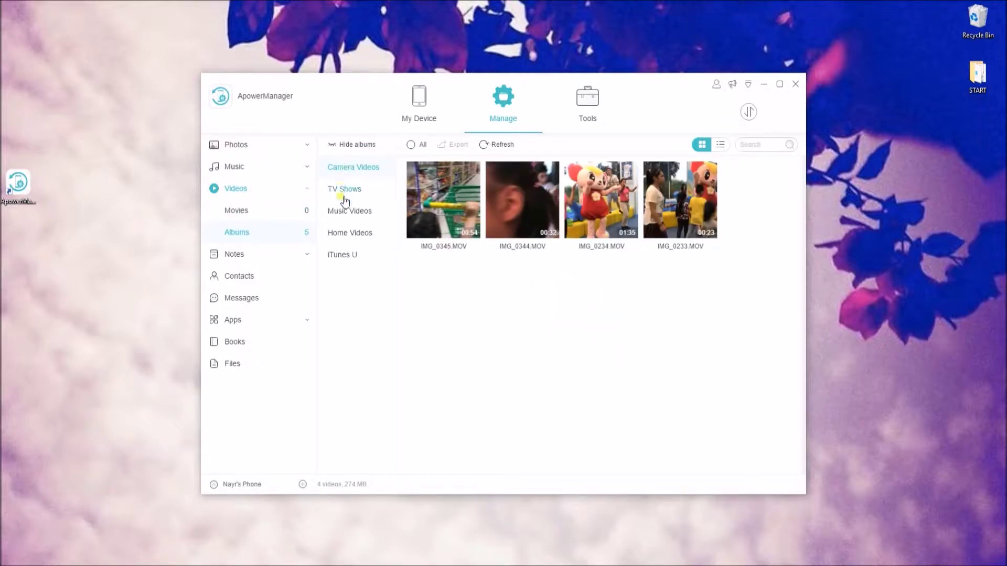
{"action": "left_click", "coordinate": [265, 253]}
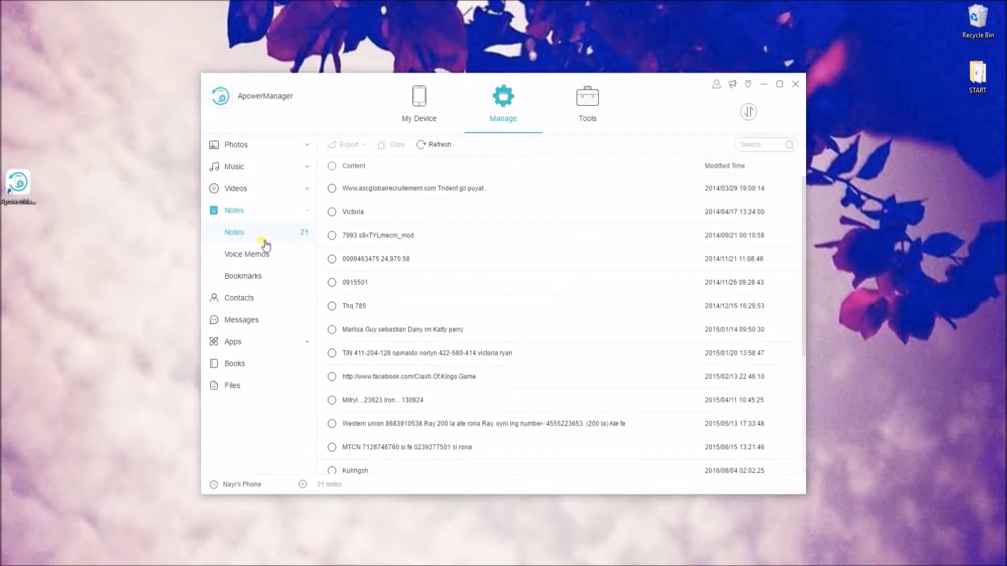
{"action": "left_click", "coordinate": [332, 189]}
{"action": "left_click", "coordinate": [262, 256]}
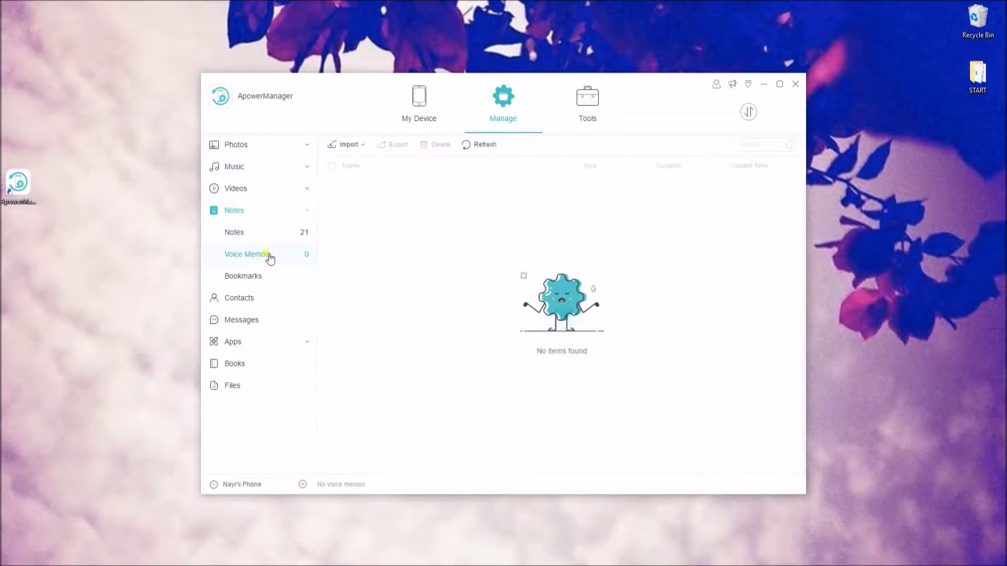
{"action": "left_click", "coordinate": [262, 278]}
{"action": "left_click", "coordinate": [247, 300]}
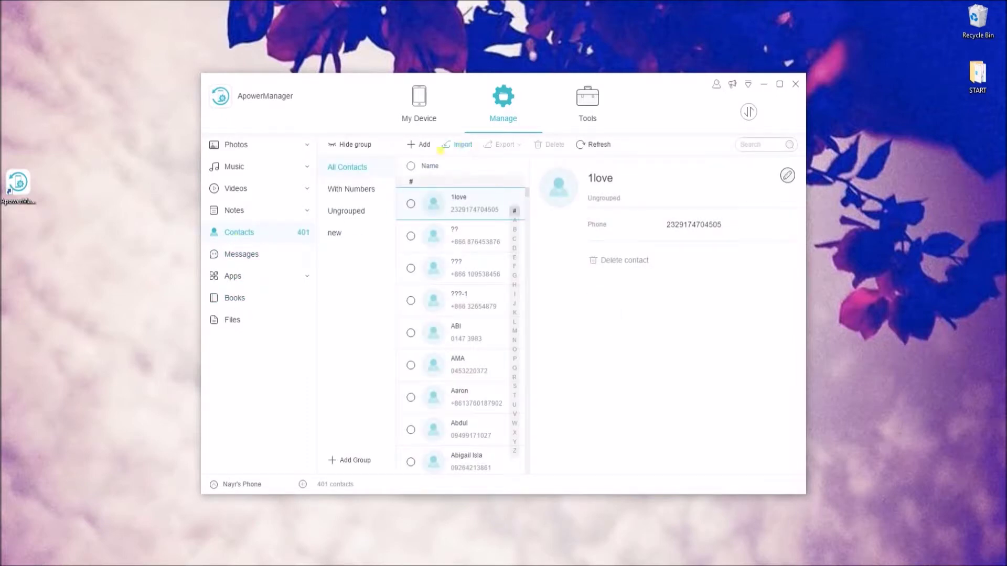
{"action": "left_click", "coordinate": [411, 204]}
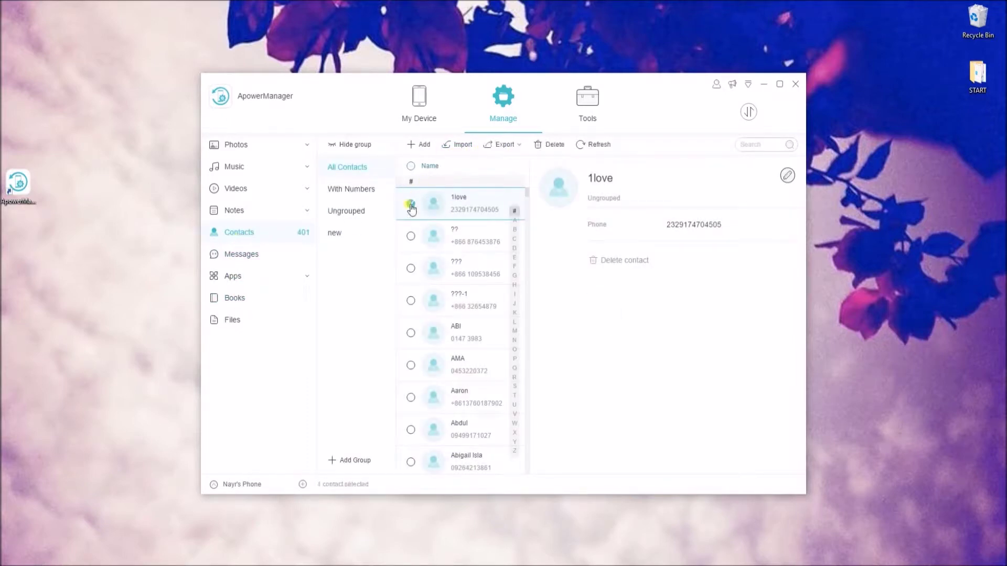
{"action": "left_click", "coordinate": [505, 153]}
{"action": "left_click", "coordinate": [423, 147]}
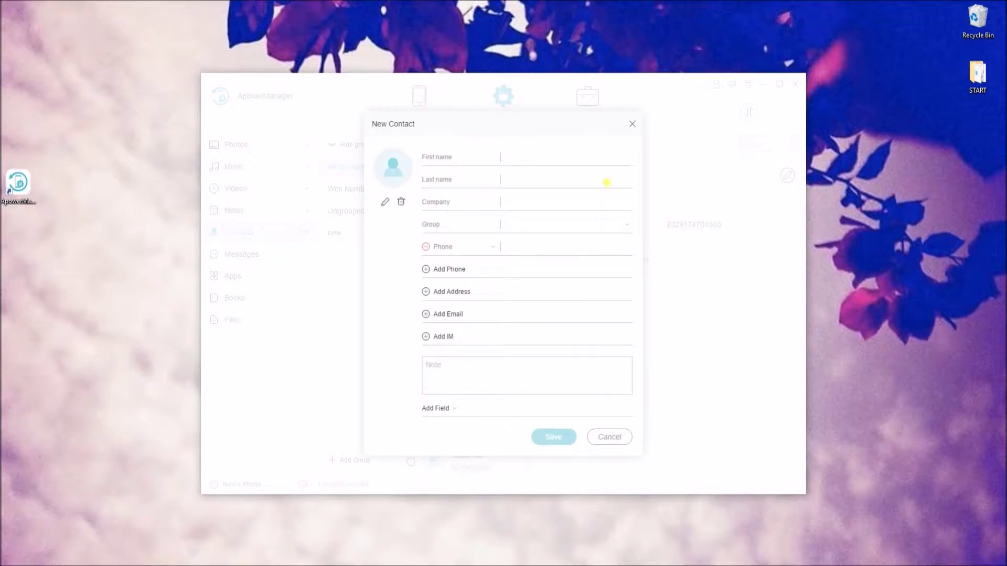
{"action": "left_click", "coordinate": [631, 124]}
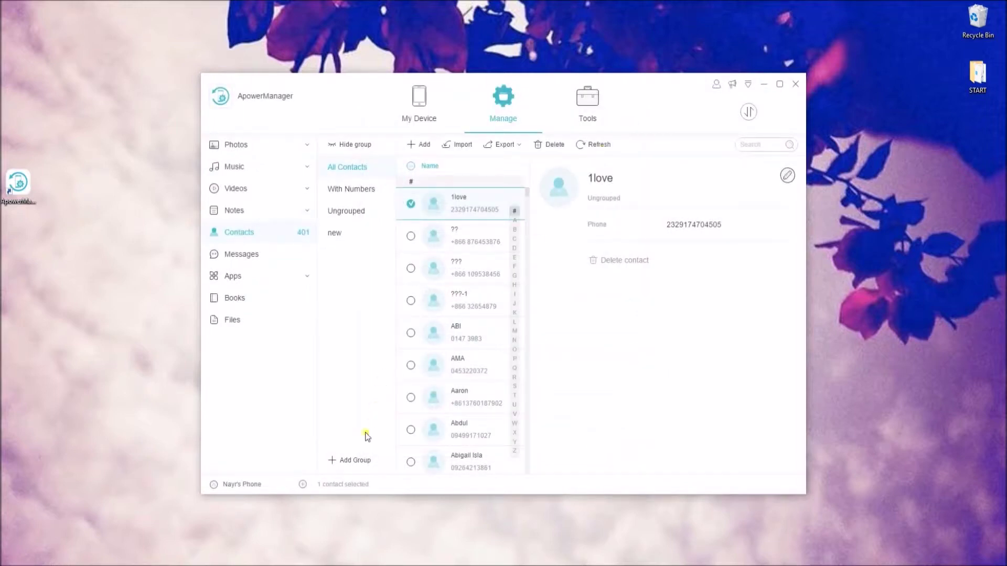
Select the first of 255 messages, check its export formats, and view the 38 installed apps.
{"action": "left_click", "coordinate": [264, 256]}
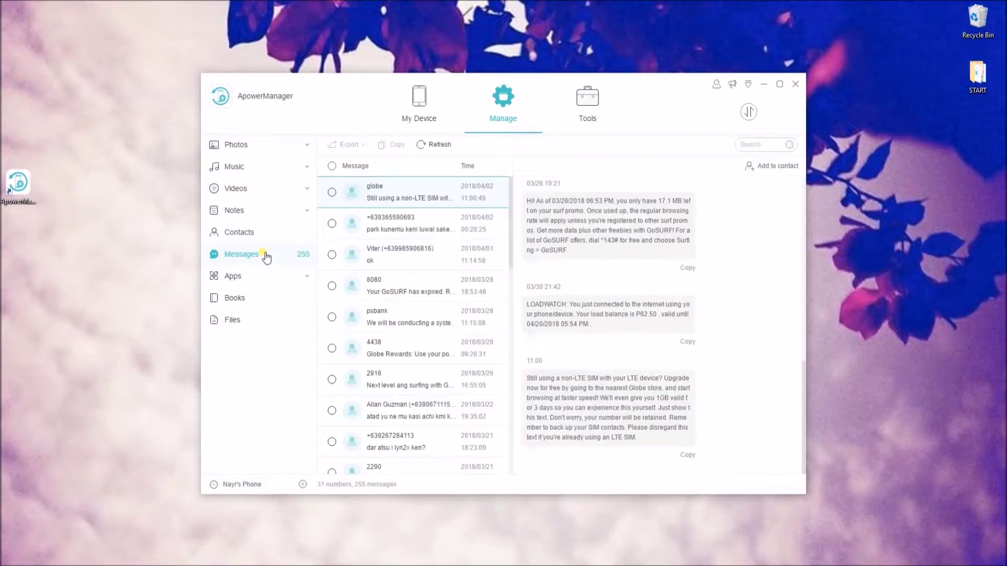
{"action": "left_click", "coordinate": [332, 193]}
{"action": "left_click", "coordinate": [350, 146]}
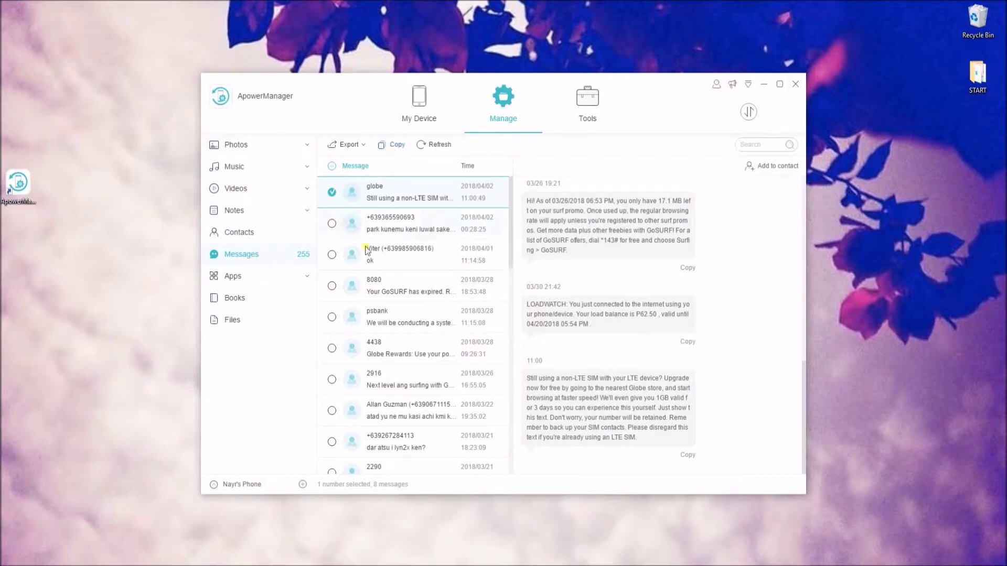
{"action": "left_click", "coordinate": [269, 283]}
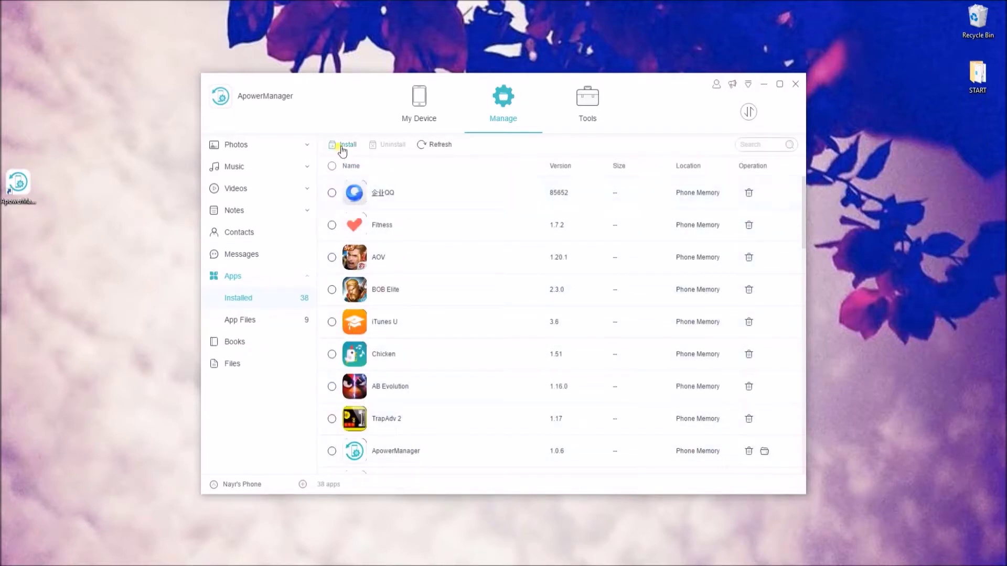
Select 企业QQ, browse AirMore's Documents and Inbox folders, then view the Books list showing sample10.pdf.
{"action": "left_click", "coordinate": [332, 192]}
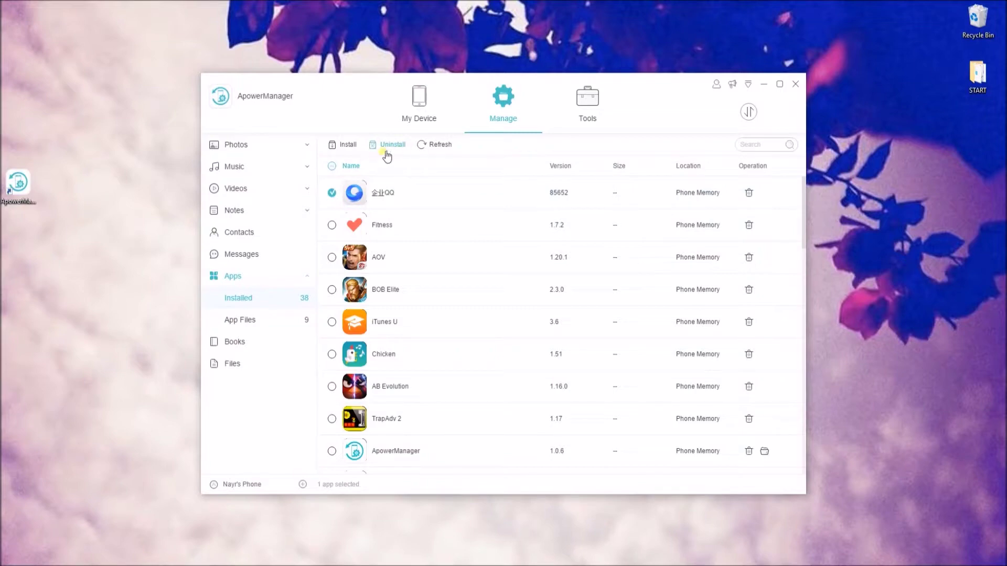
{"action": "left_click", "coordinate": [256, 322]}
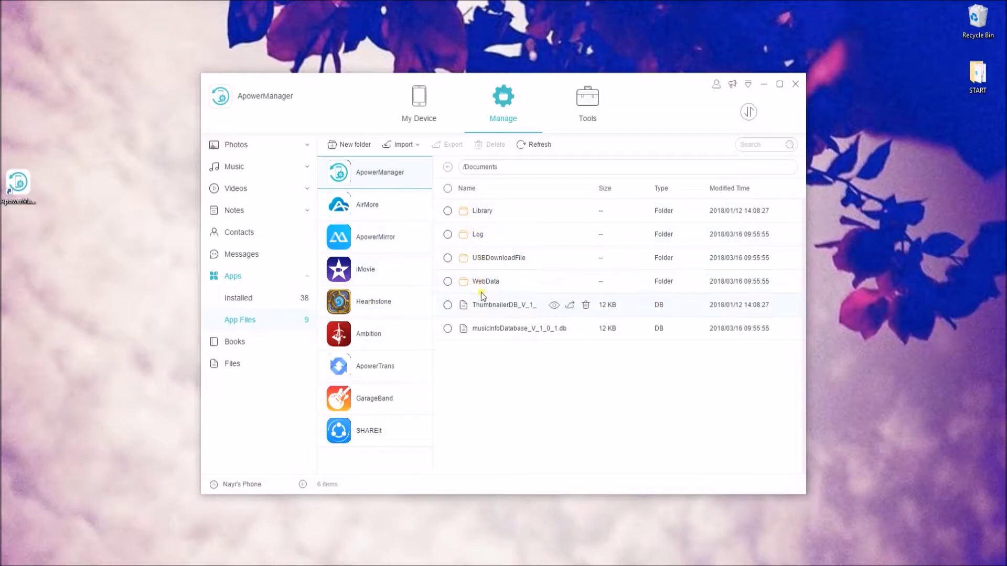
{"action": "left_click", "coordinate": [400, 206]}
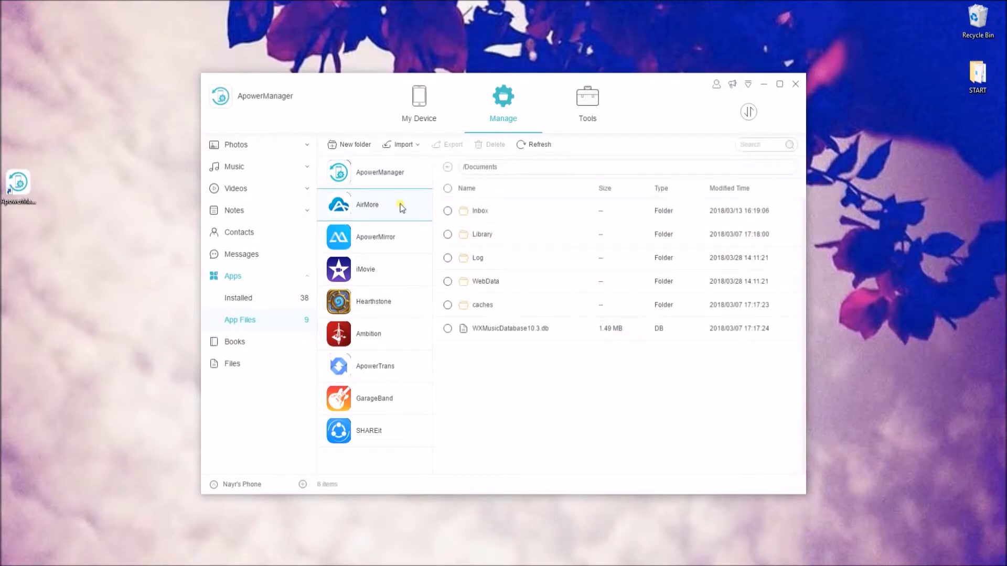
{"action": "double_click", "coordinate": [479, 211]}
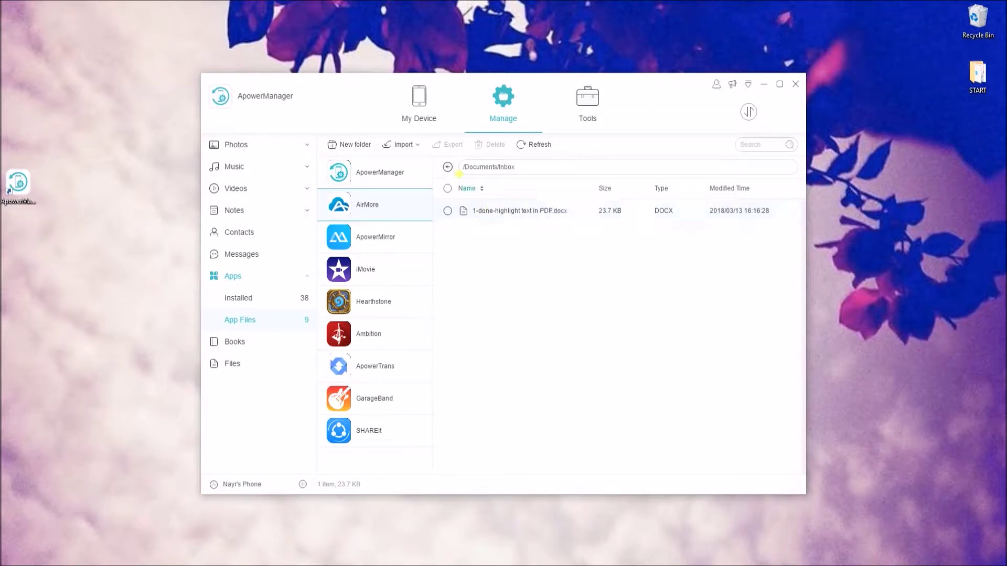
{"action": "left_click", "coordinate": [447, 166]}
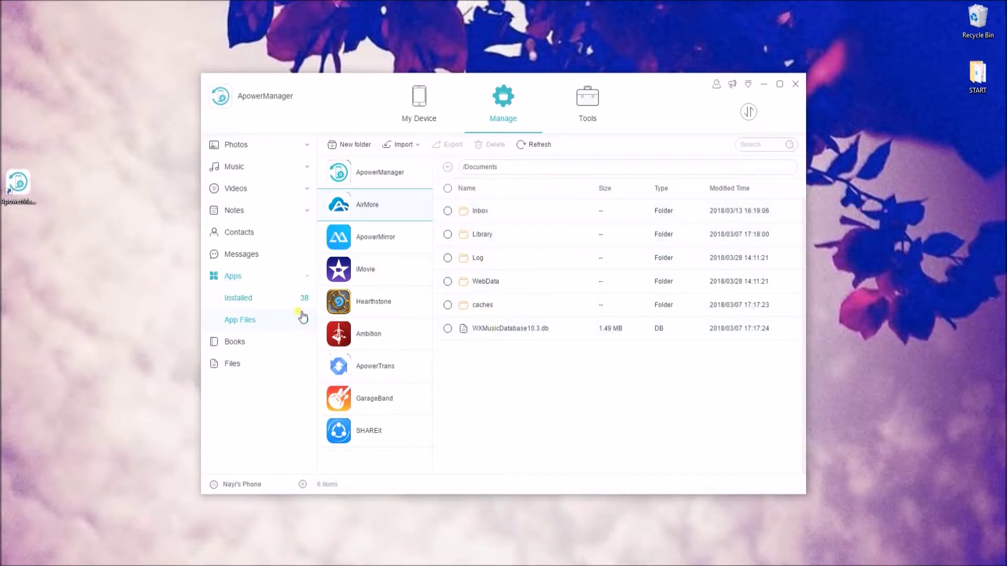
{"action": "left_click", "coordinate": [264, 346]}
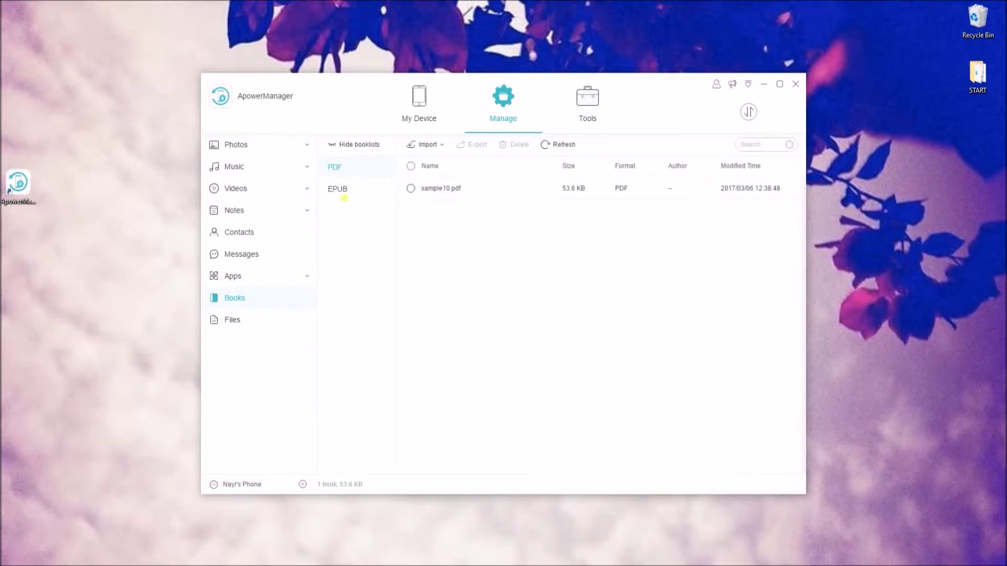
Check the EPUB books and the phone's folder list, then go back to the My Device overview.
{"action": "left_click", "coordinate": [346, 188]}
{"action": "left_click", "coordinate": [255, 325]}
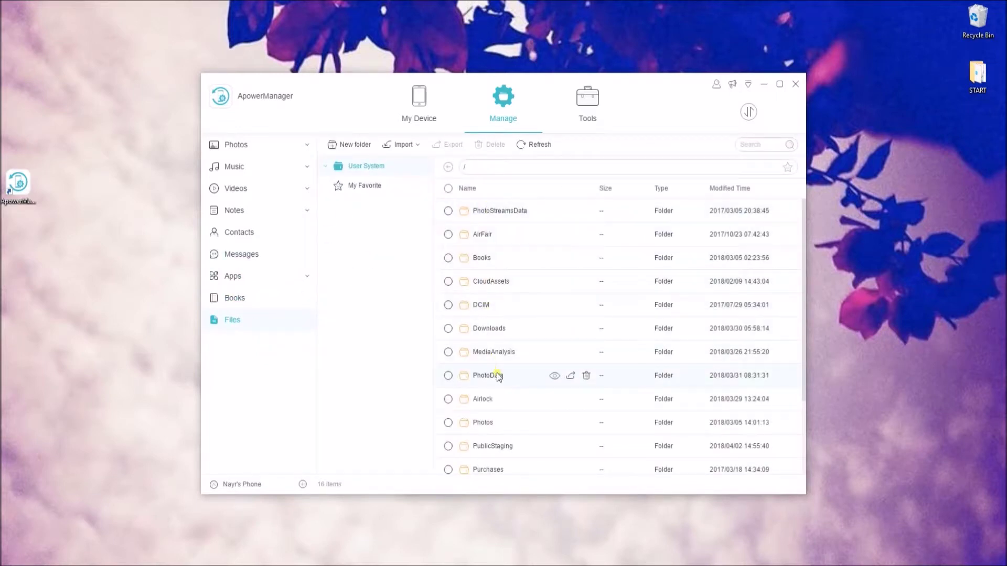
{"action": "scroll", "coordinate": [503, 378], "scroll_direction": "down", "scroll_amount": 3}
{"action": "scroll", "coordinate": [508, 373], "scroll_direction": "up", "scroll_amount": 3}
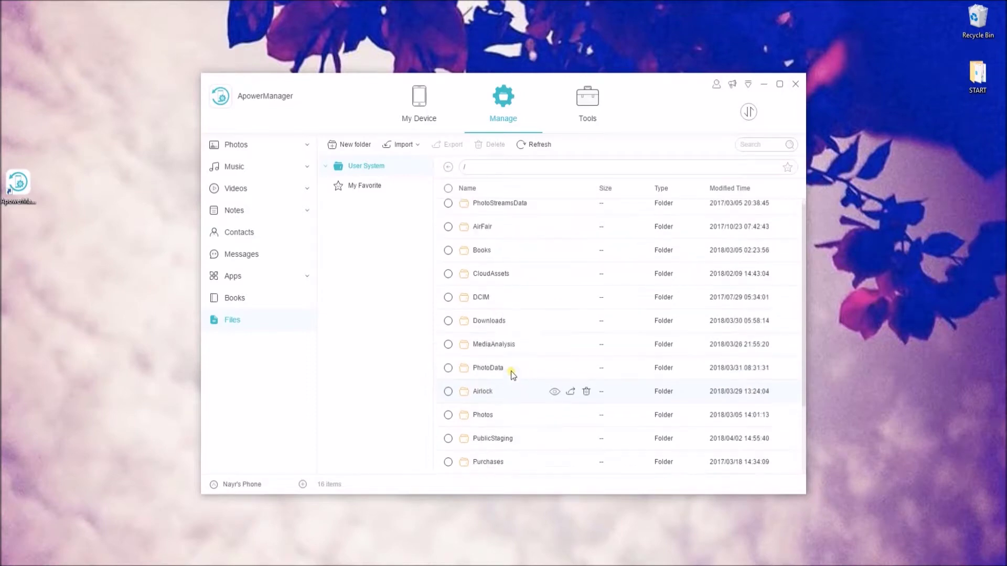
{"action": "left_click", "coordinate": [427, 112]}
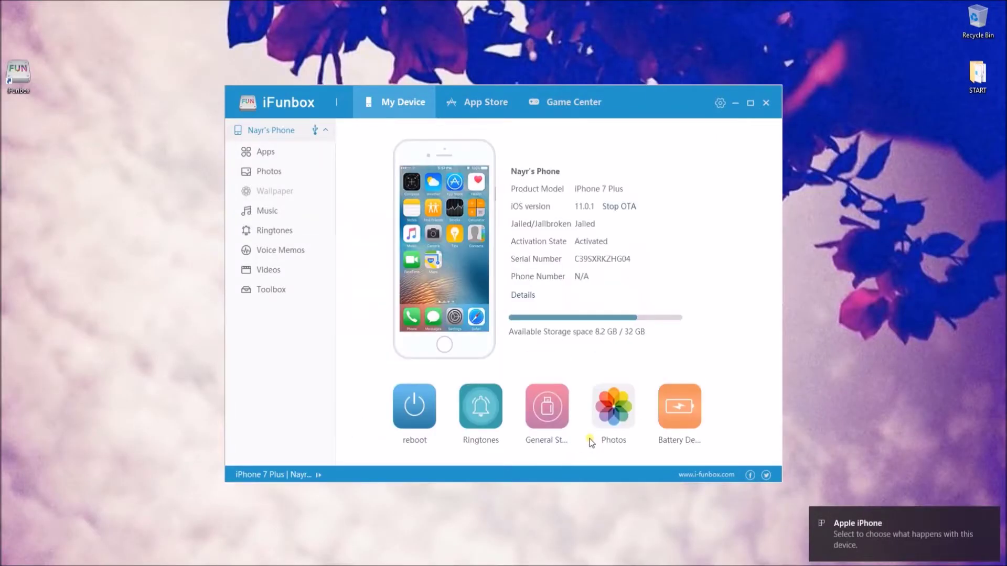
Review the nine file-sharing apps, toggling AirMore's checkbox, then view the 207 photos grouped by date.
{"action": "left_click", "coordinate": [289, 153]}
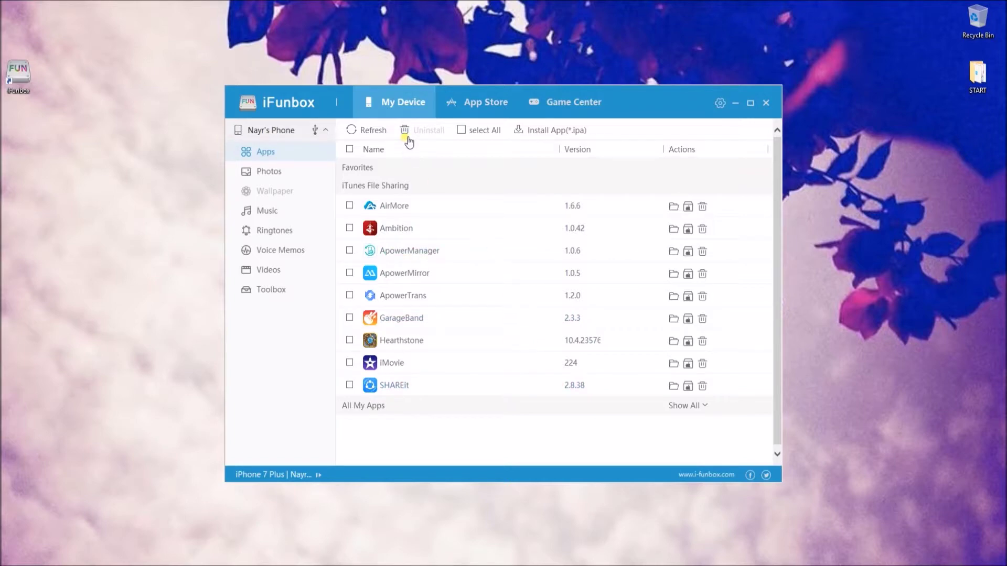
{"action": "left_click", "coordinate": [351, 207]}
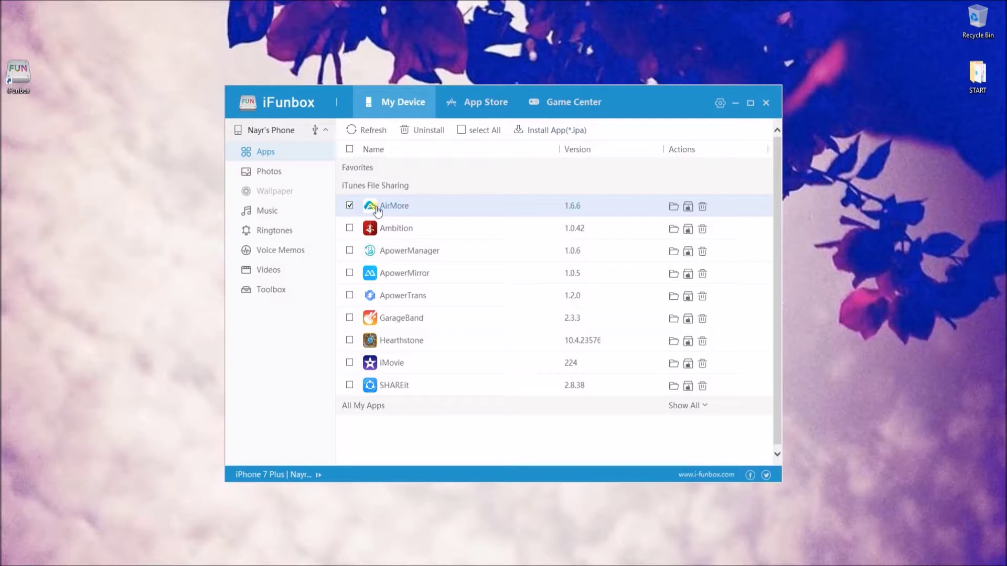
{"action": "left_click", "coordinate": [349, 205]}
{"action": "left_click", "coordinate": [293, 172]}
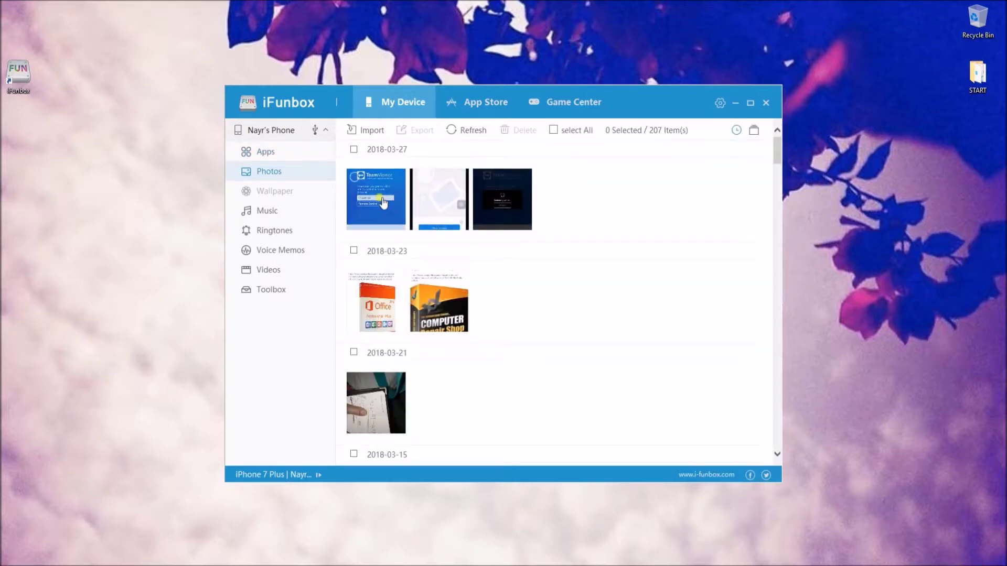
Open and close the image import window, then select the first 2018-03-27 photo.
{"action": "left_click", "coordinate": [370, 131]}
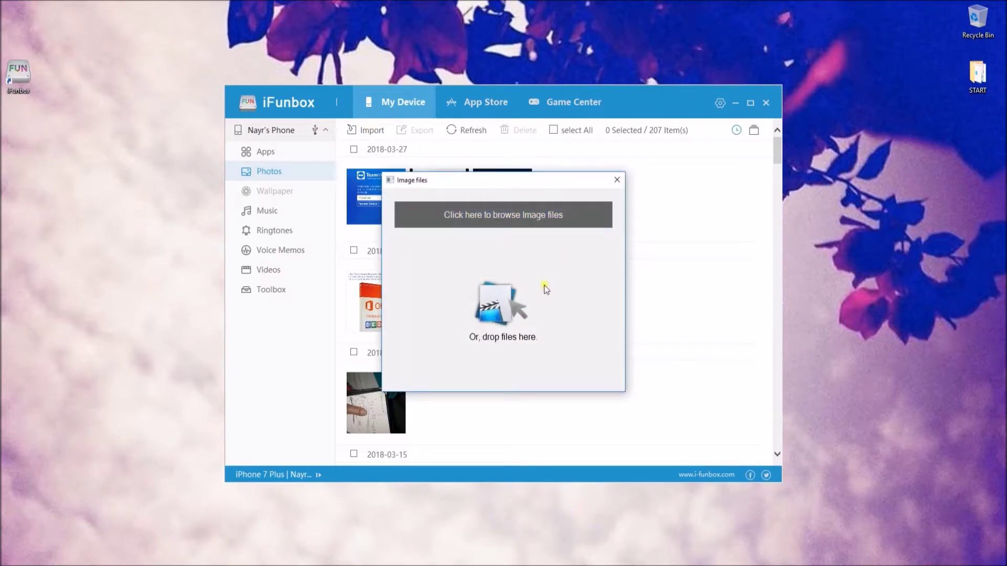
{"action": "left_click", "coordinate": [617, 180]}
{"action": "left_click", "coordinate": [373, 173]}
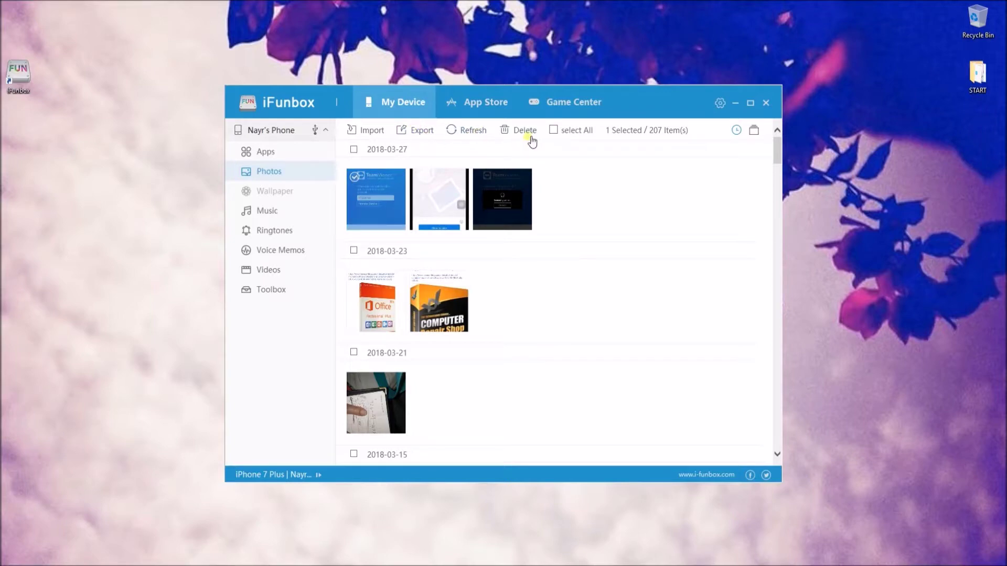
Look through the 18 songs, ringtones, voice memos and empty videos, ending on the Toolbox.
{"action": "left_click", "coordinate": [283, 217]}
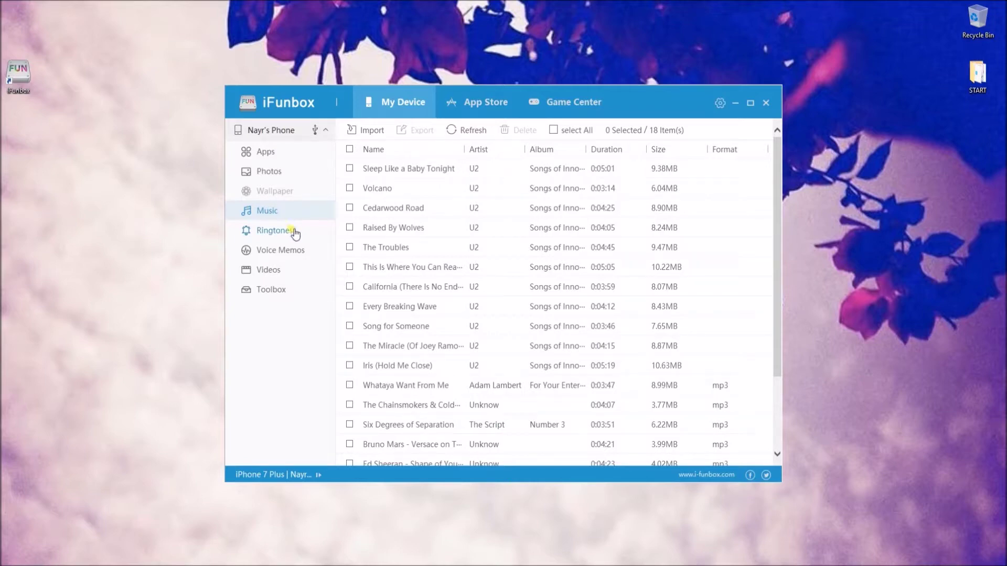
{"action": "left_click", "coordinate": [292, 231]}
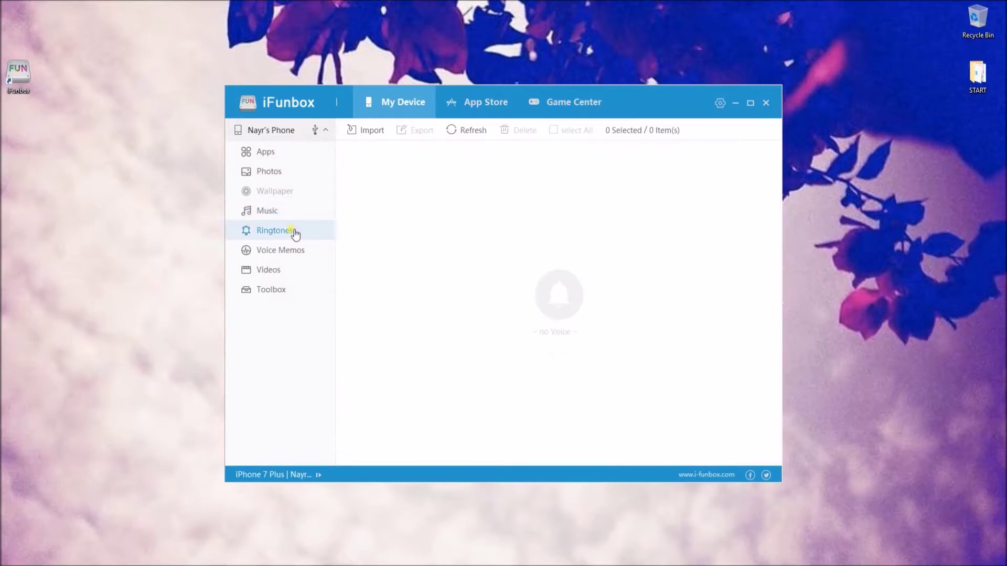
{"action": "left_click", "coordinate": [288, 254]}
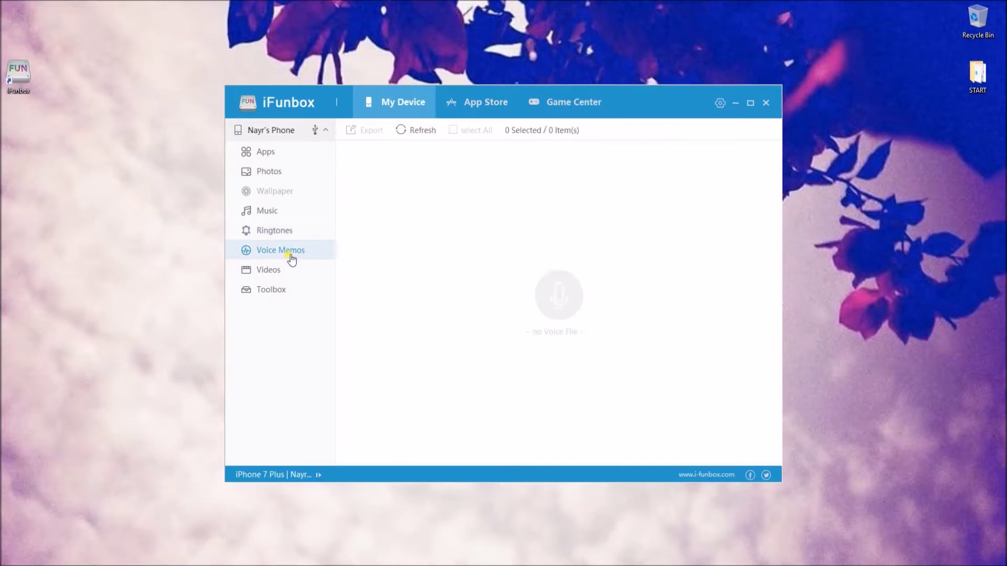
{"action": "left_click", "coordinate": [287, 272]}
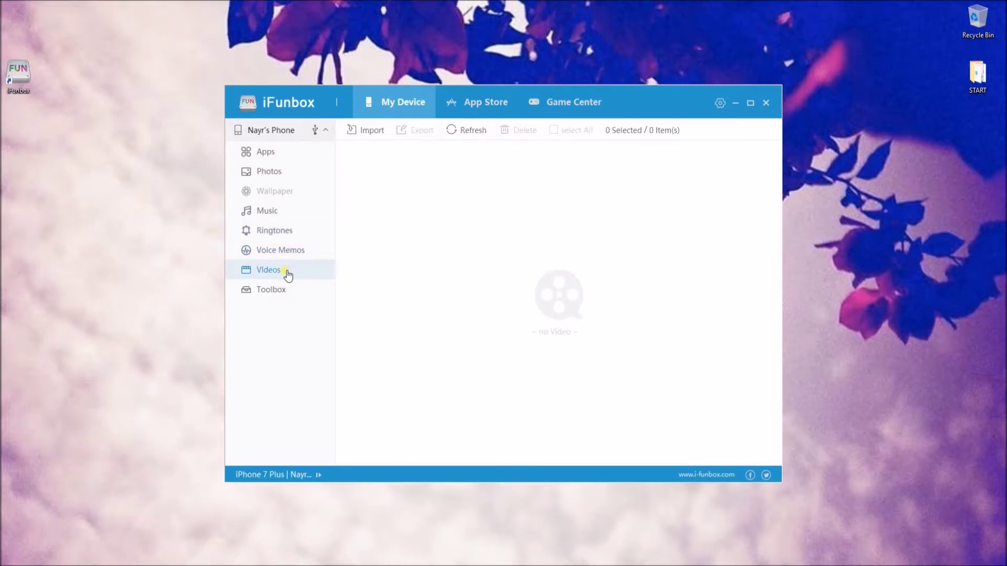
{"action": "left_click", "coordinate": [280, 291]}
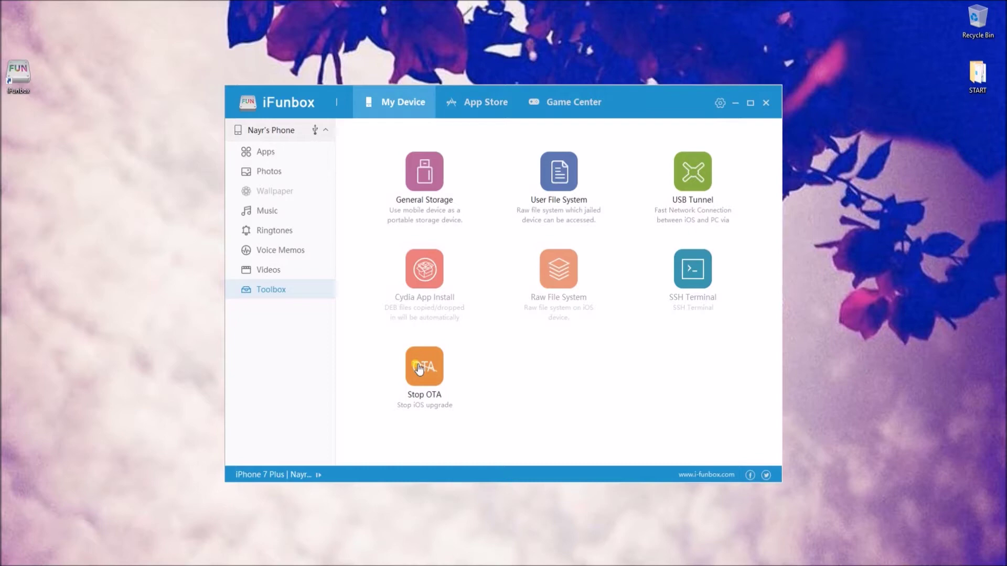
Show the iPhone 7 Plus summary page, then start safely removing the phone via the device options.
{"action": "left_click", "coordinate": [325, 131]}
{"action": "left_click", "coordinate": [325, 131]}
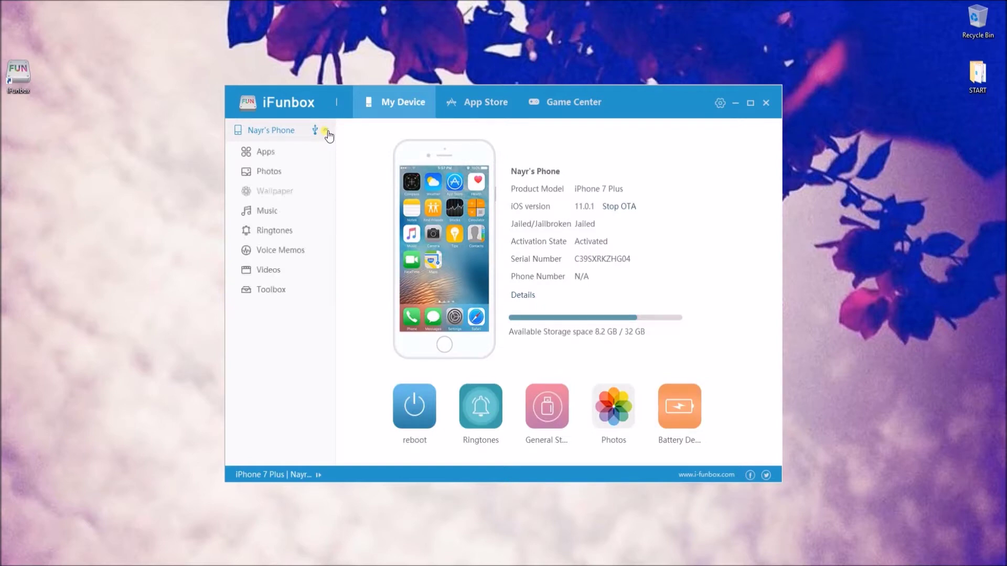
{"action": "left_click", "coordinate": [318, 475]}
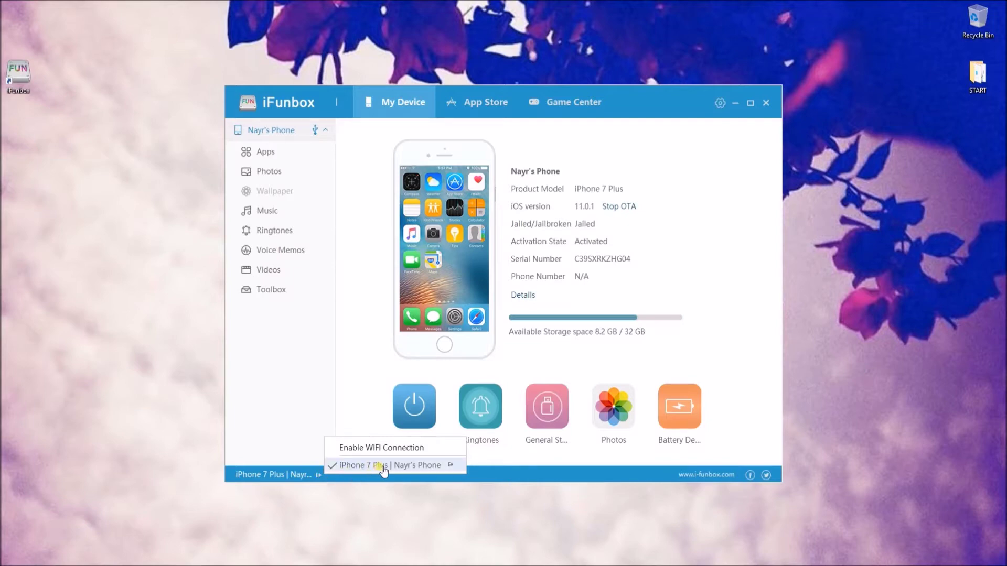
{"action": "left_click", "coordinate": [449, 465]}
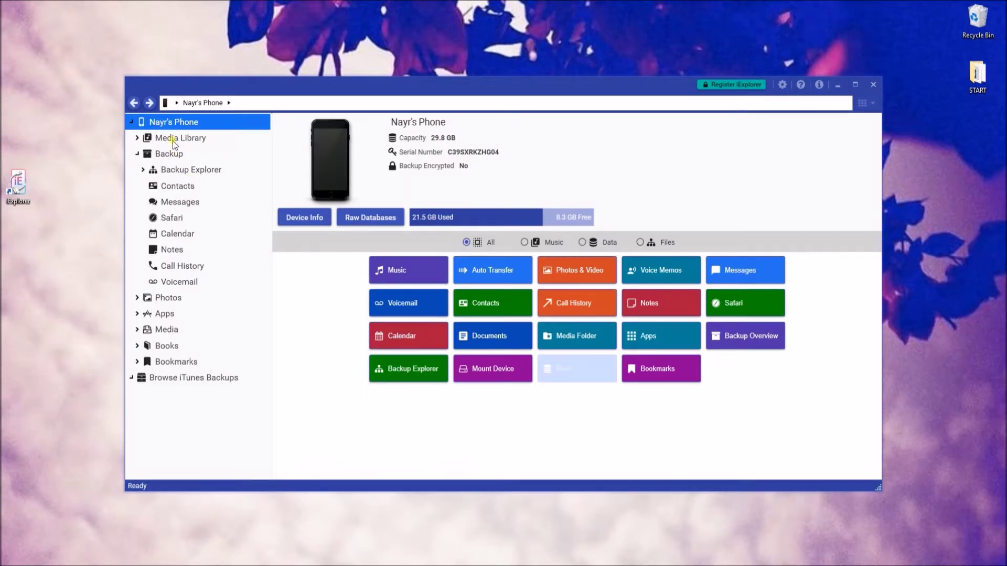
Open the Media Library and view the Ed Sheeran track's details and transfer options without exporting.
{"action": "left_click", "coordinate": [174, 138]}
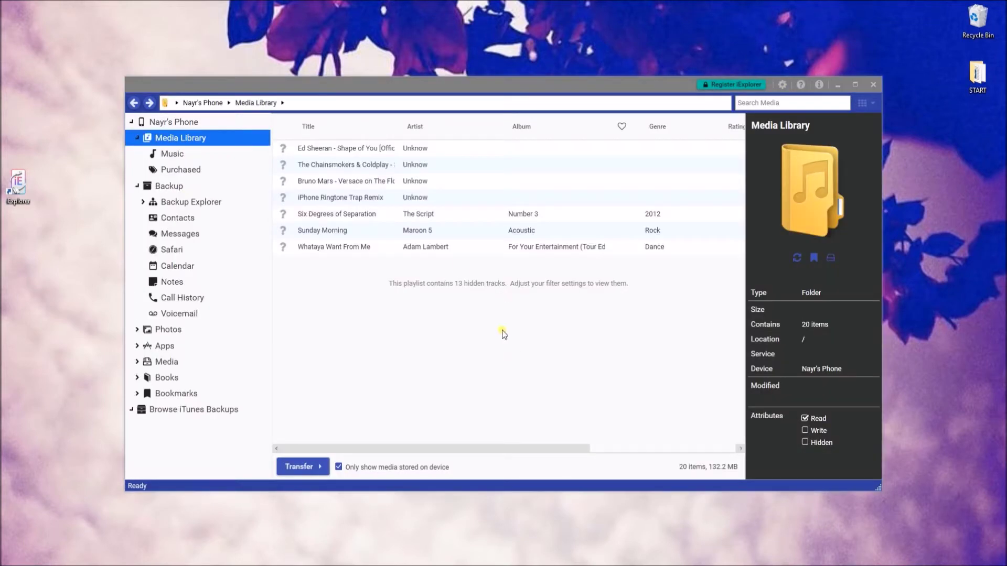
{"action": "left_click", "coordinate": [413, 148]}
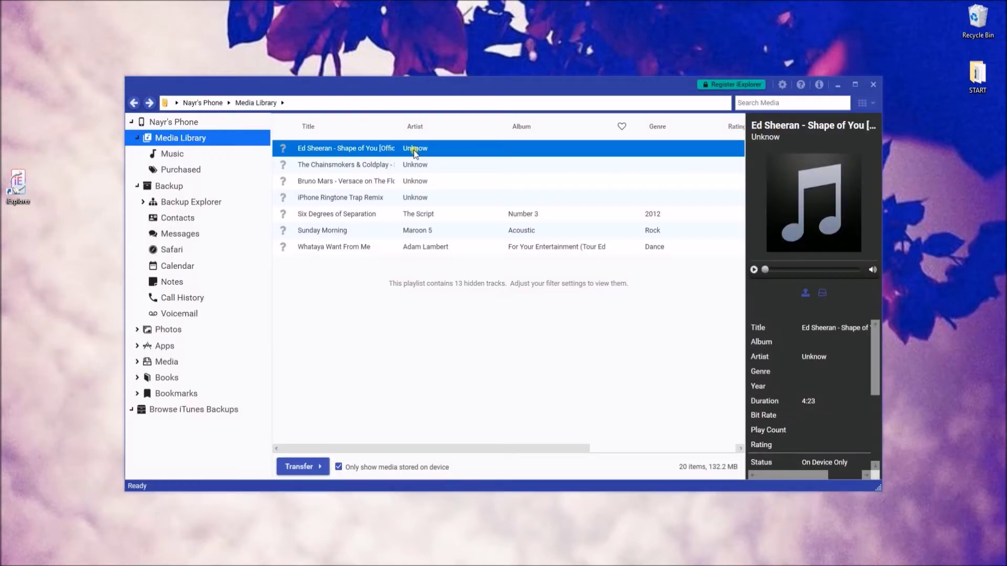
{"action": "left_click", "coordinate": [308, 468]}
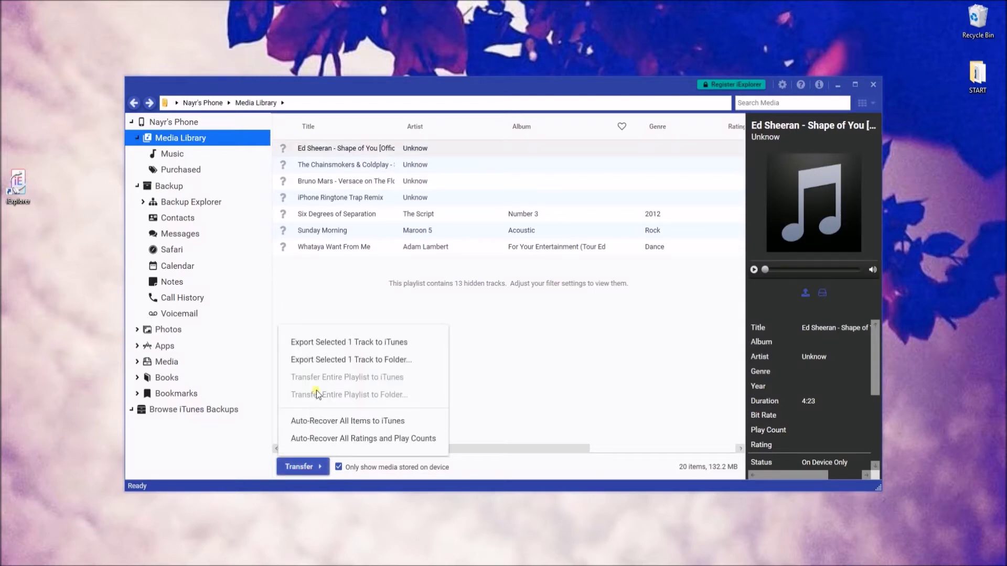
{"action": "left_click", "coordinate": [327, 412]}
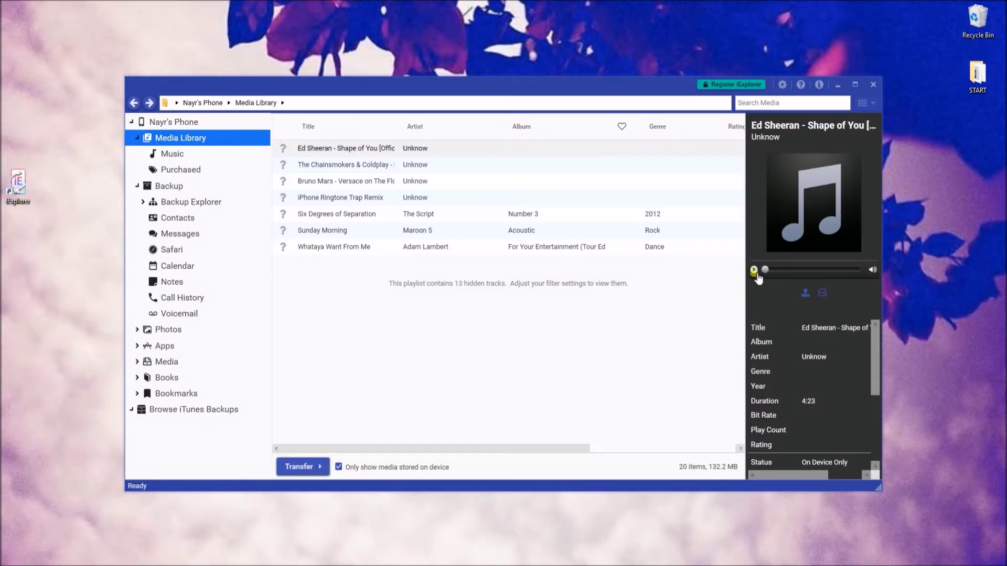
Briefly play and pause the Ed Sheeran track, then show the purchased media list.
{"action": "left_click", "coordinate": [755, 271]}
{"action": "left_click", "coordinate": [754, 269]}
{"action": "left_click", "coordinate": [196, 173]}
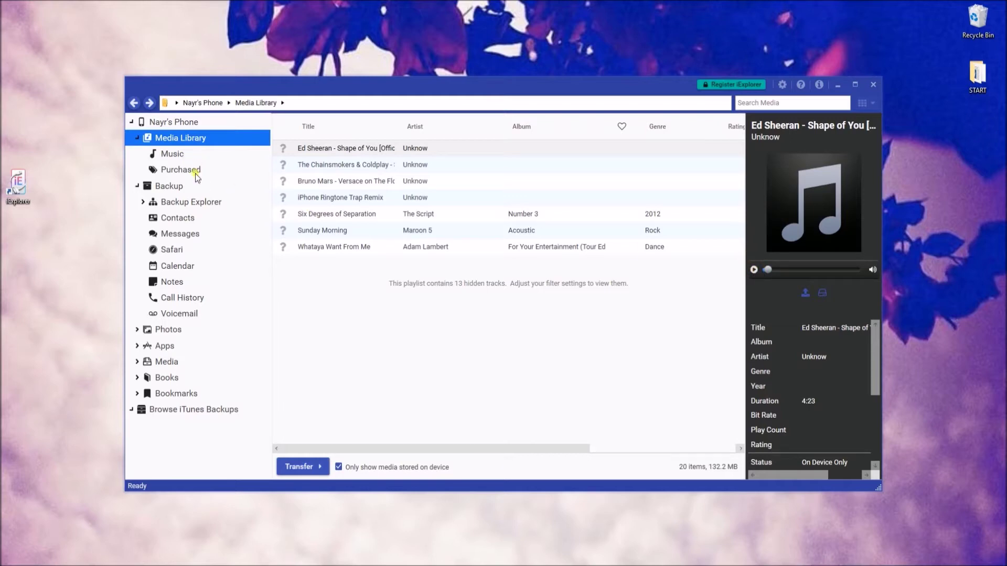